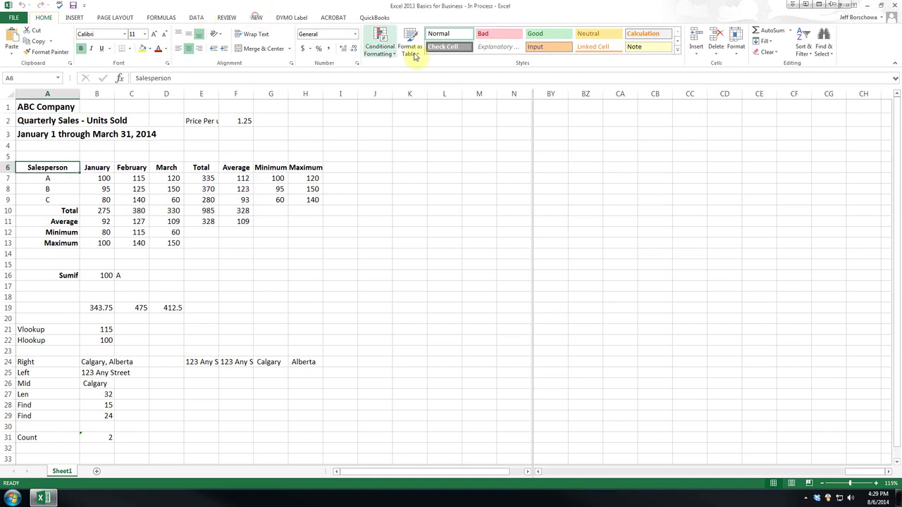
- Remove the split so the worksheet appears in a single undivided pane
left_click(255, 18)
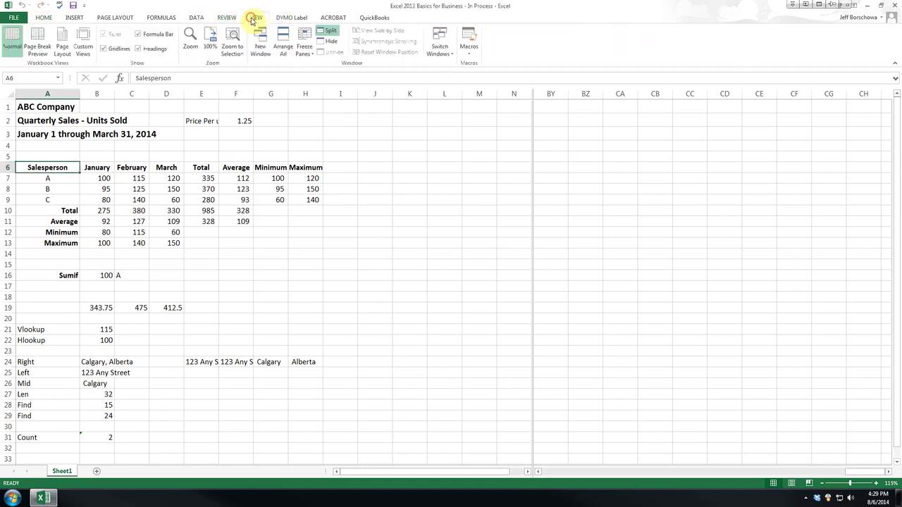
left_click(331, 33)
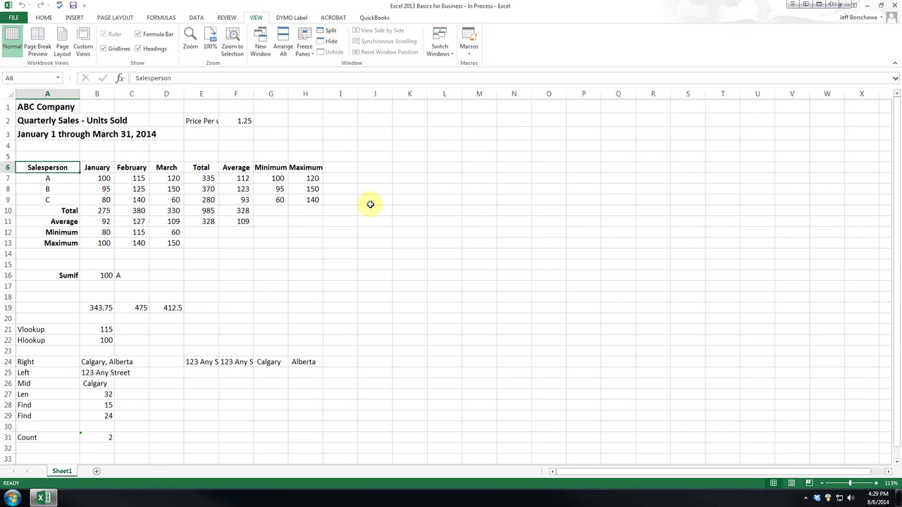
- Magnify the worksheet to 400% around the quarterly sales table that starts at row 6
scroll(214, 208, "up", 3, "ctrl")
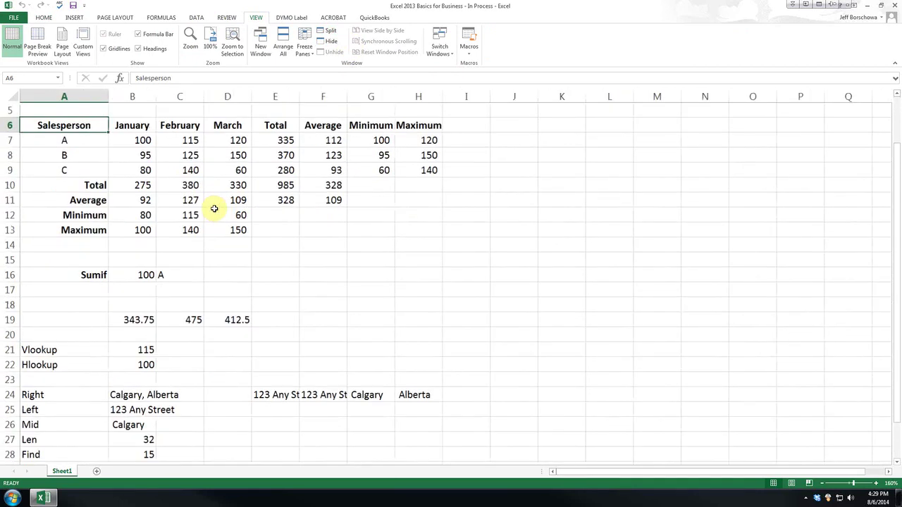
scroll(214, 208, "up", 4, "ctrl")
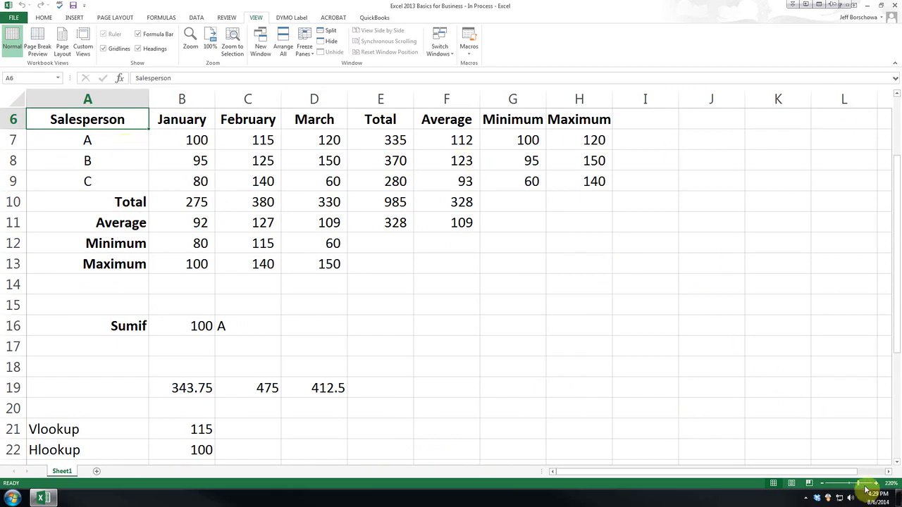
left_click(867, 486)
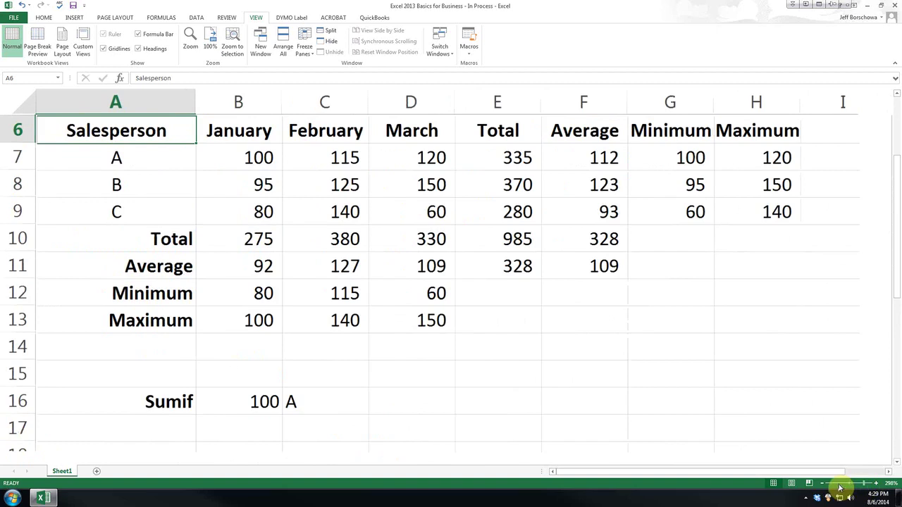
left_click(869, 486)
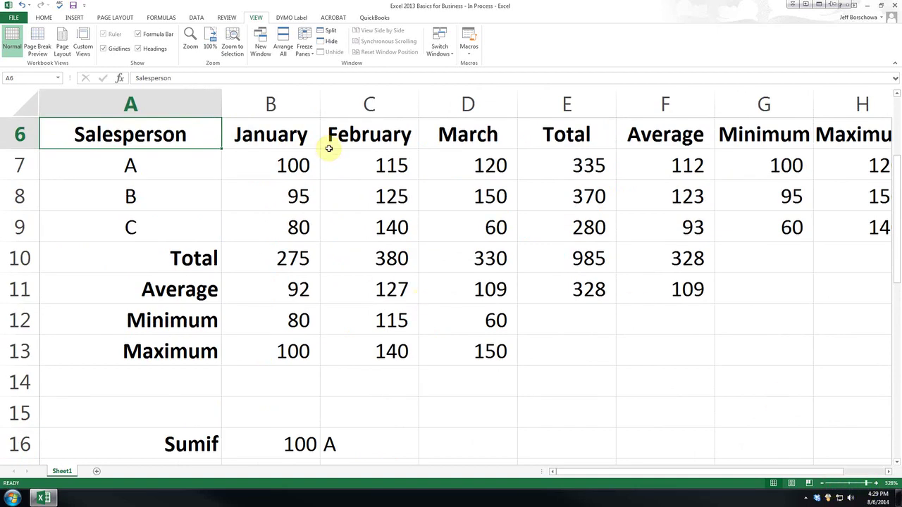
scroll(329, 148, "down", 9)
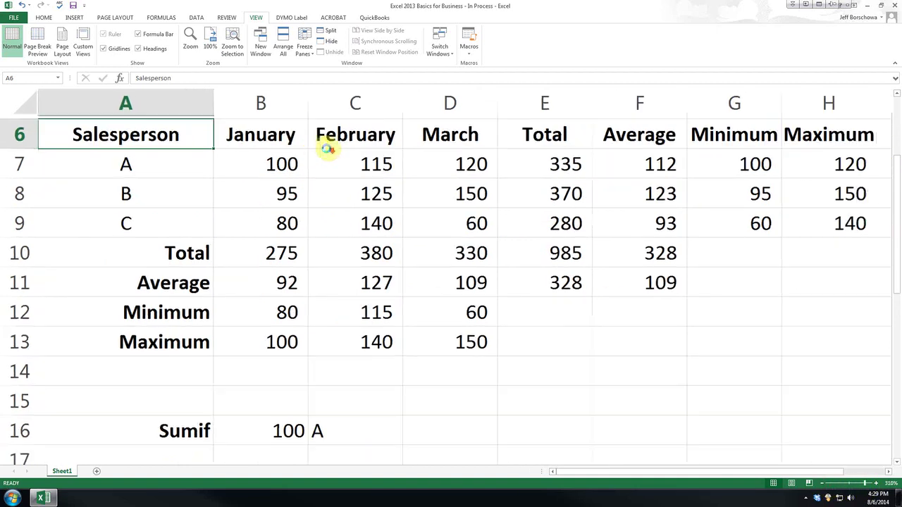
scroll(328, 148, "up", 5)
scroll(327, 149, "up", 2)
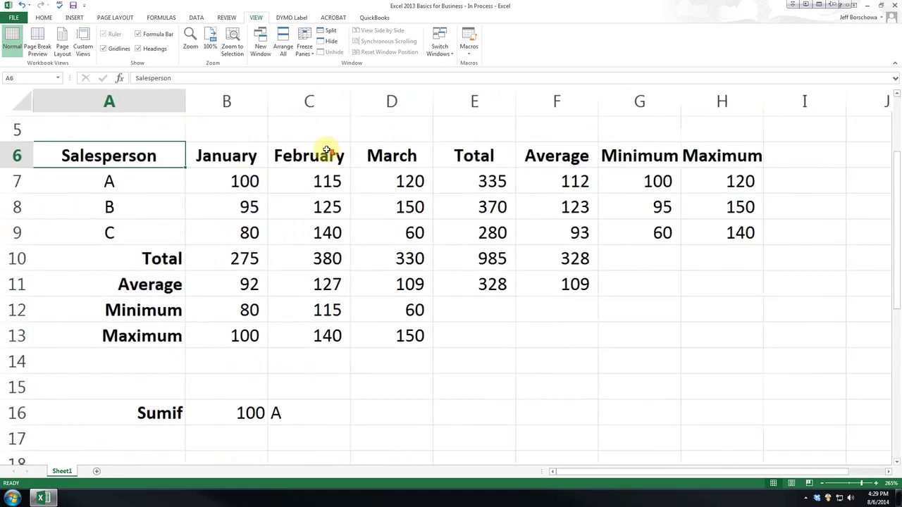
scroll(327, 149, "down", 5)
scroll(327, 148, "up", 5)
scroll(327, 149, "down", 1)
scroll(327, 149, "up", 2)
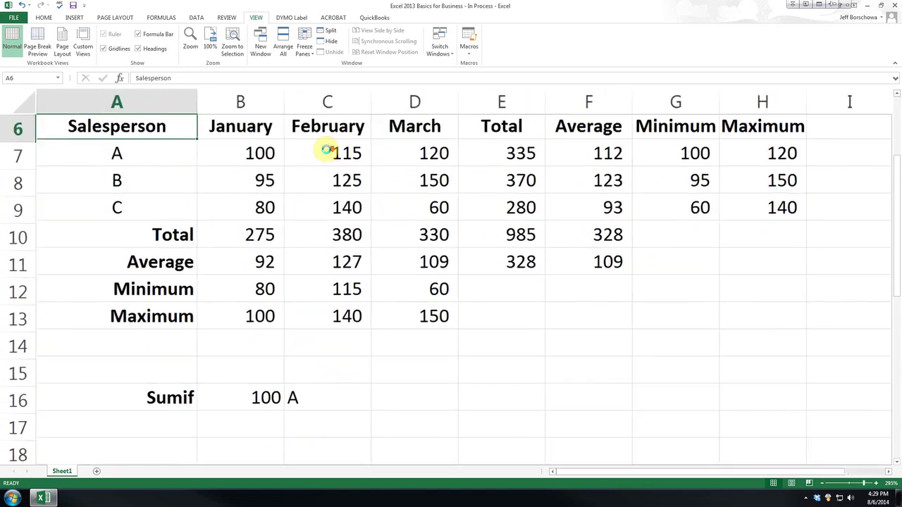
scroll(327, 148, "down", 8)
scroll(327, 152, "up", 3)
scroll(328, 155, "up", 10)
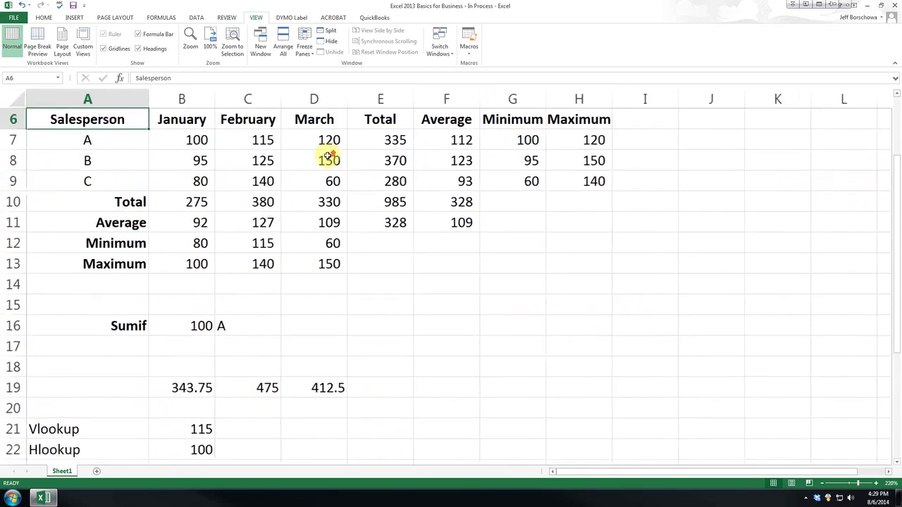
scroll(328, 156, "up", 4)
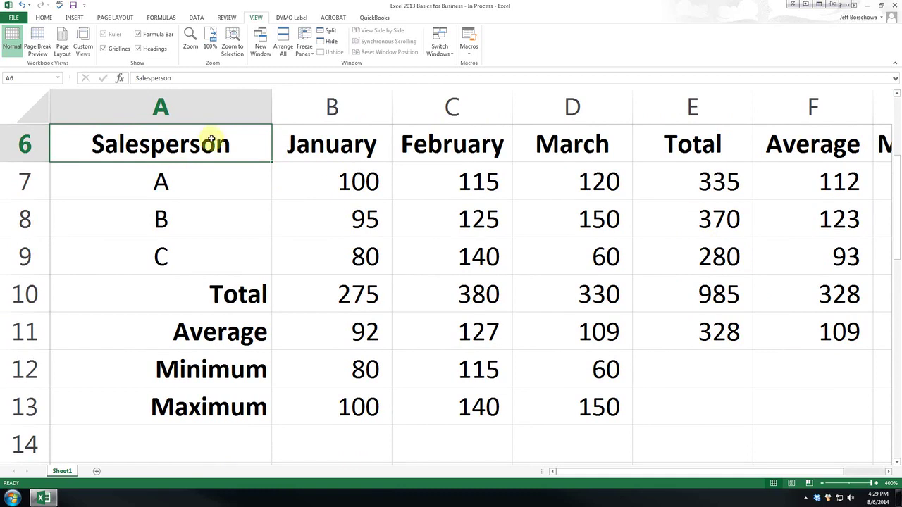
- Move along row 6 beyond the Maximum column and return to the Salesperson heading to examine how the headings scroll without frozen panes
key("Right")
key("Right")
key("Right")
key("Right")
key("Right")
key("Right")
key("Right")
key("Right")
key("Right")
key("Right")
key("Right")
key("Right")
key("Right")
key("Right")
key("Right")
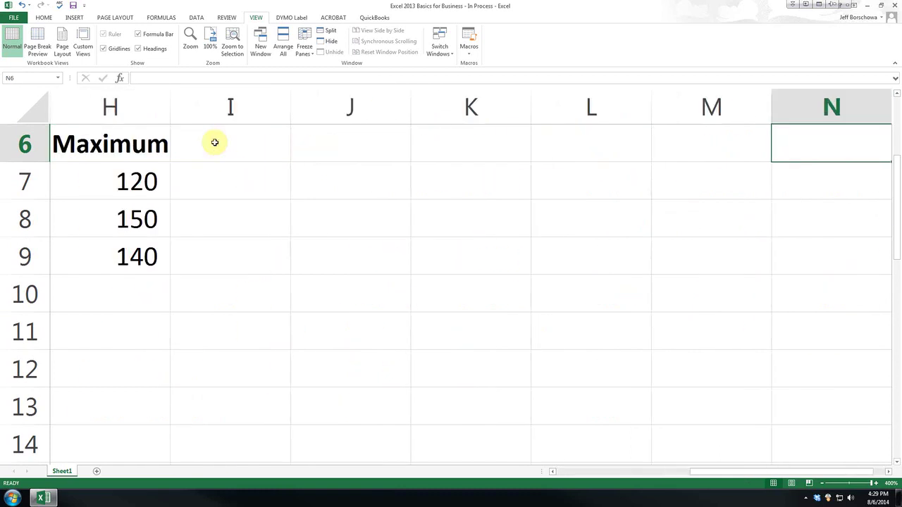
key("ctrl+Left")
key("ctrl+Left")
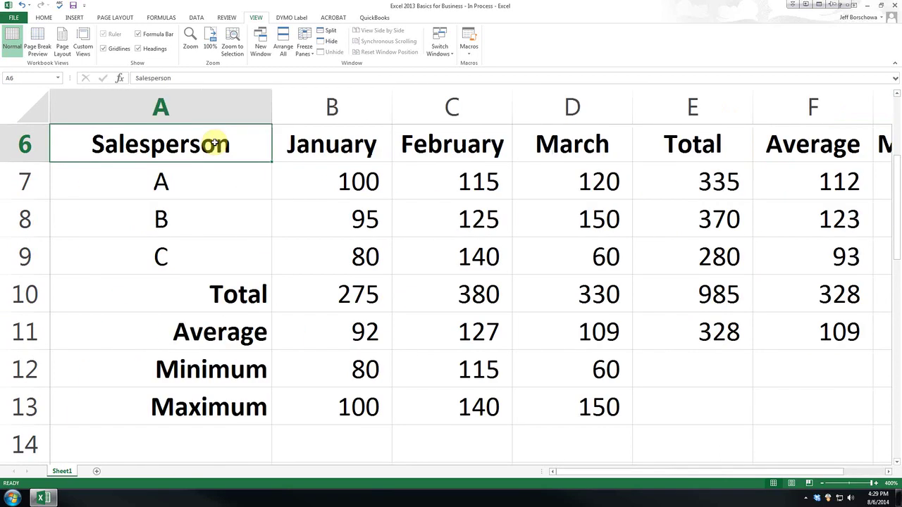
- Freeze the panes at cell B7, locking the heading row above it and the Salesperson column beside it
left_click(324, 182)
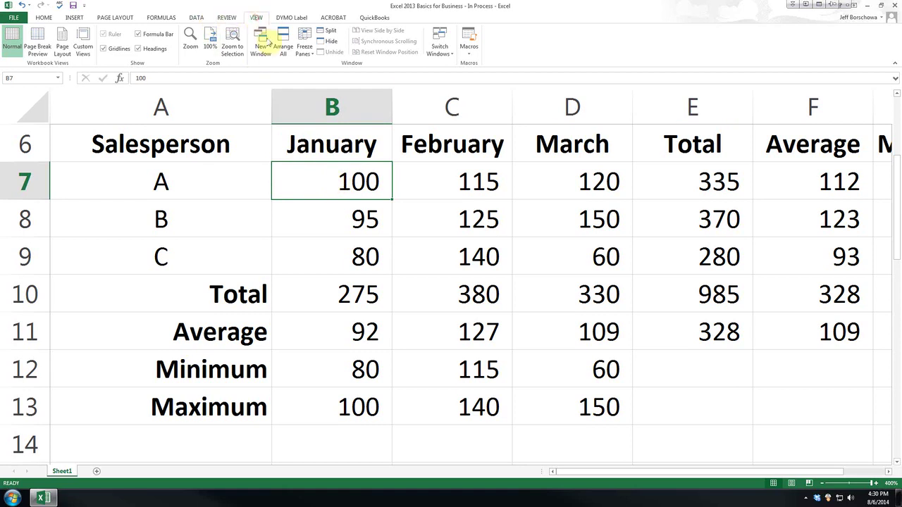
left_click(305, 52)
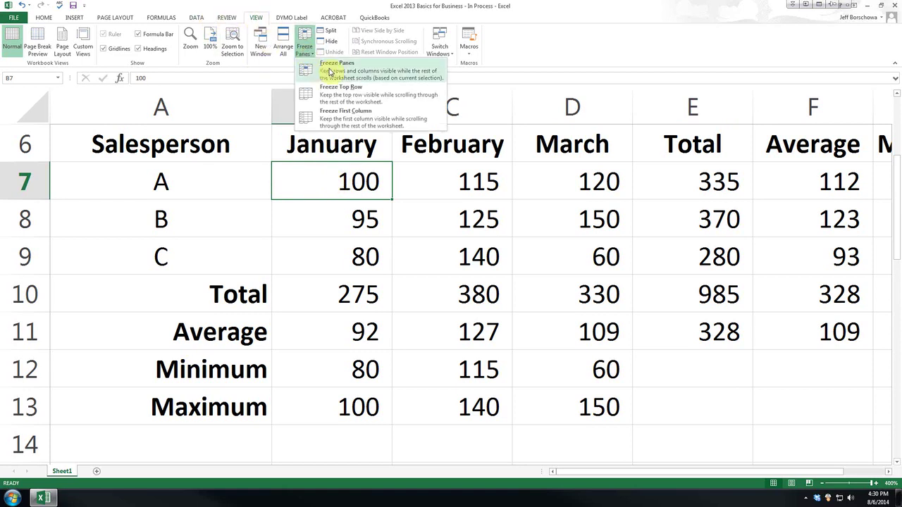
left_click(327, 68)
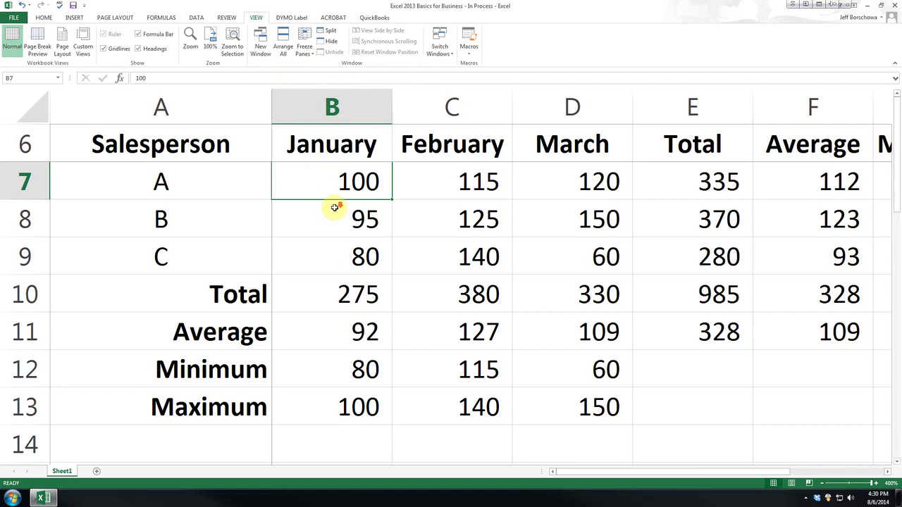
- Check the frozen headings by going far down the sheet and across to its last column, returning to cell B7
scroll(335, 204, "down", 11)
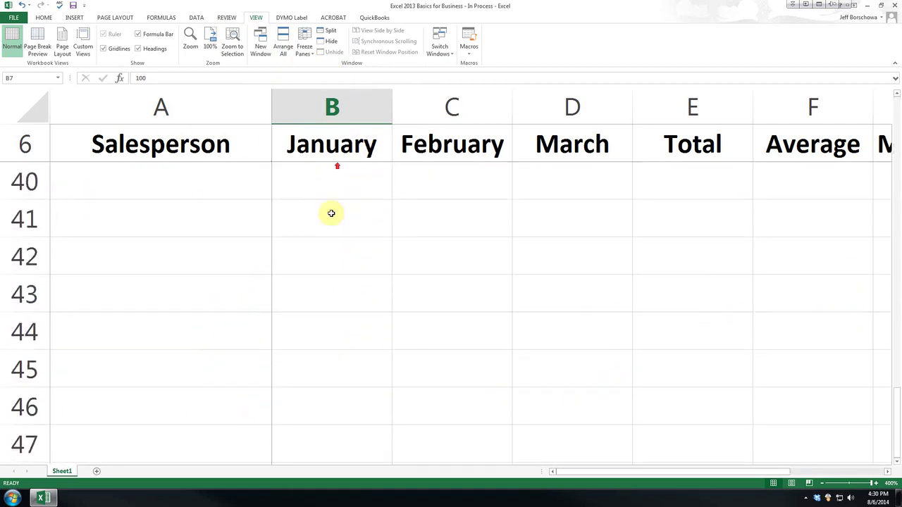
scroll(328, 224, "up", 11)
scroll(327, 169, "down", 20)
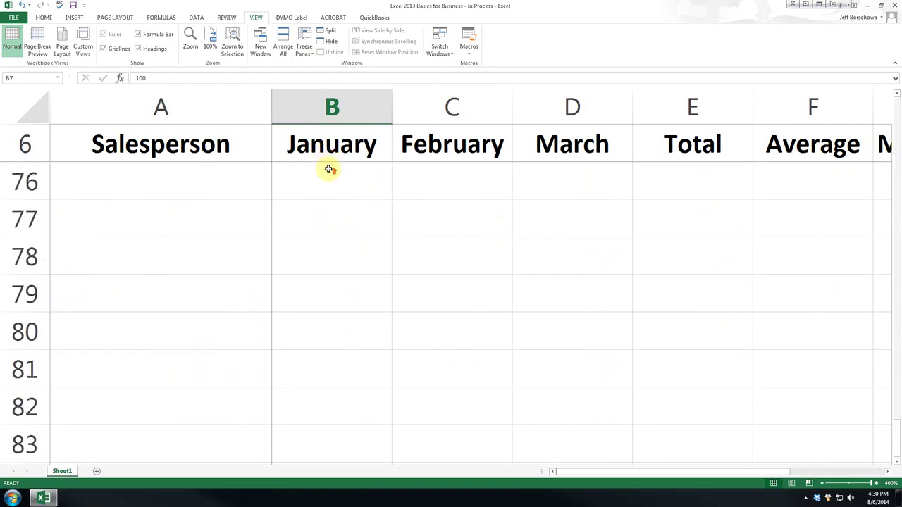
scroll(328, 170, "up", 20)
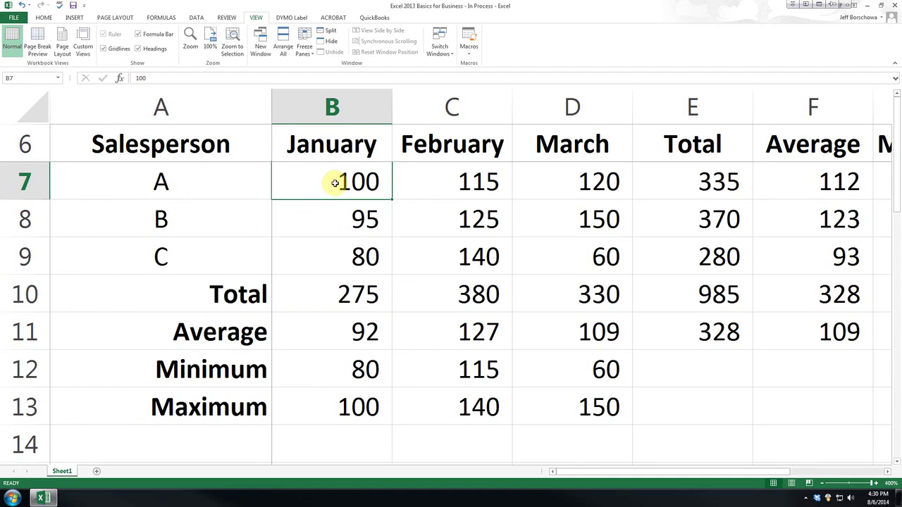
key("ctrl+Right")
key("ctrl+Right")
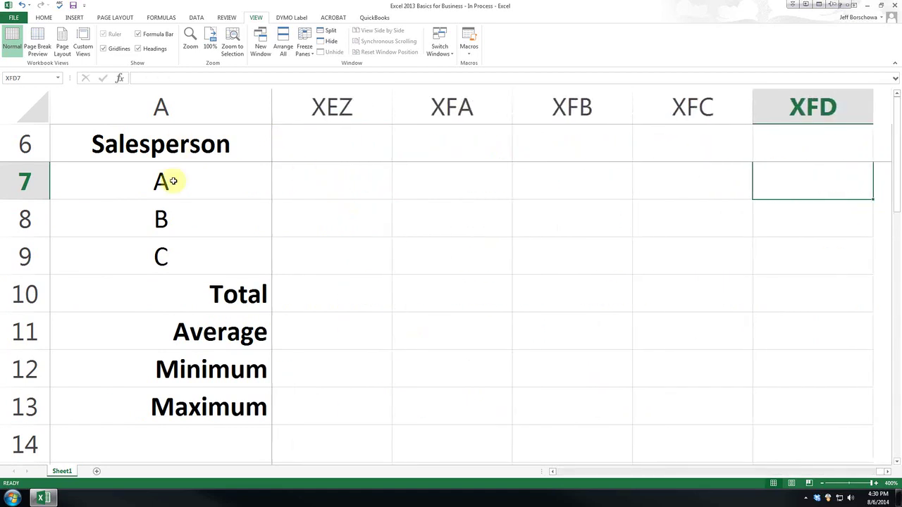
key("ctrl+Left")
key("ctrl+Left")
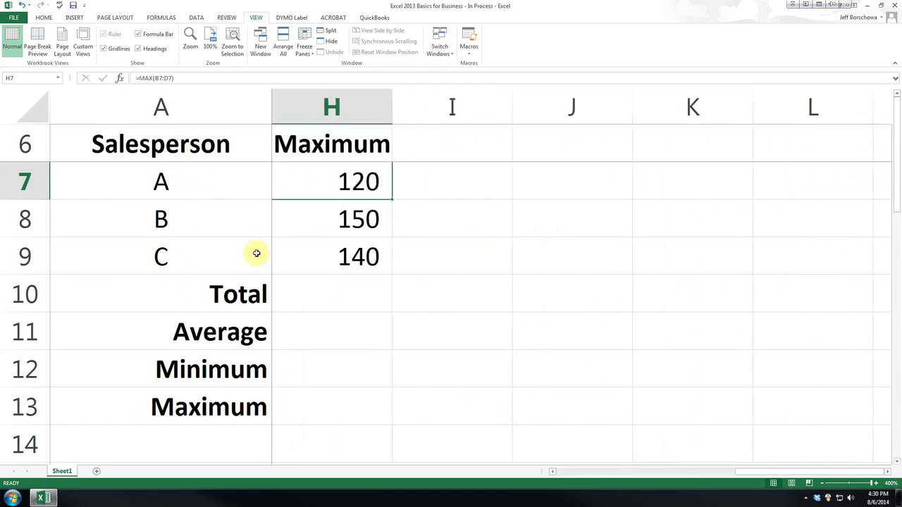
key("Right")
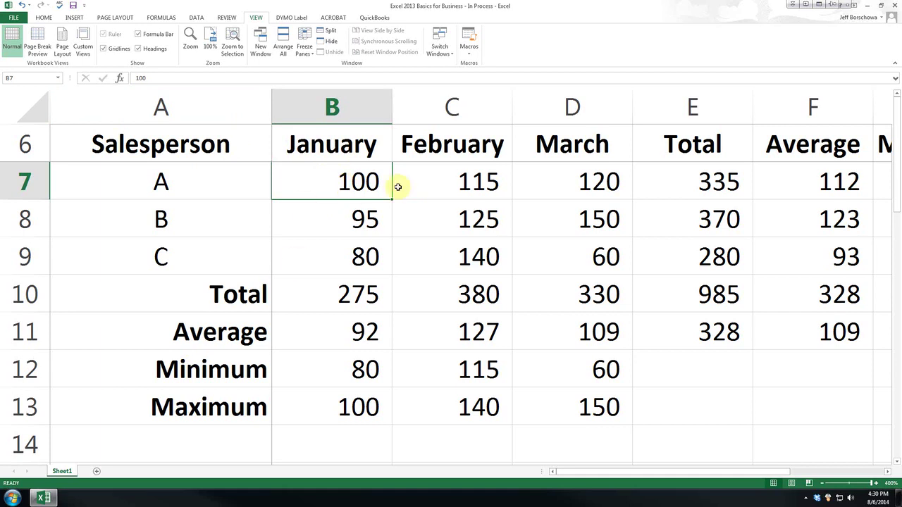
scroll(350, 210, "down", 1)
scroll(351, 212, "up", 1)
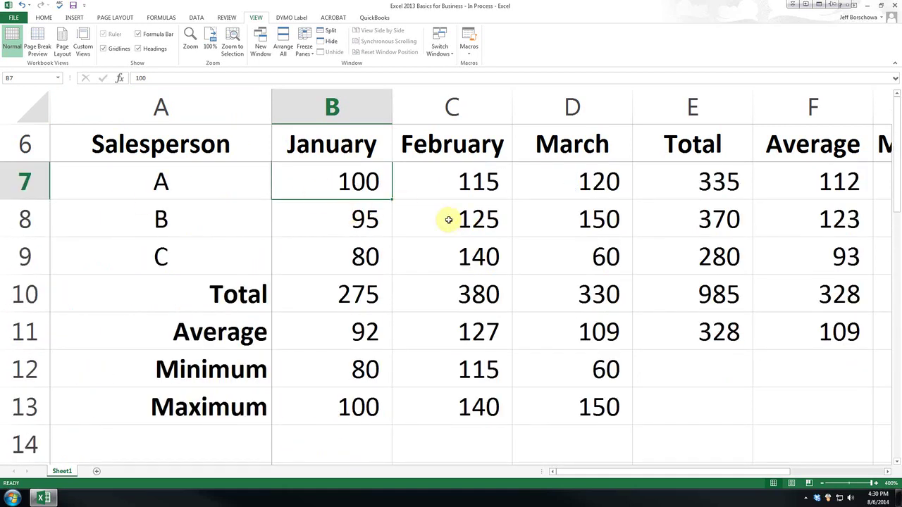
- Unfreeze the panes and check that all rows of the worksheet scroll freely
left_click(309, 55)
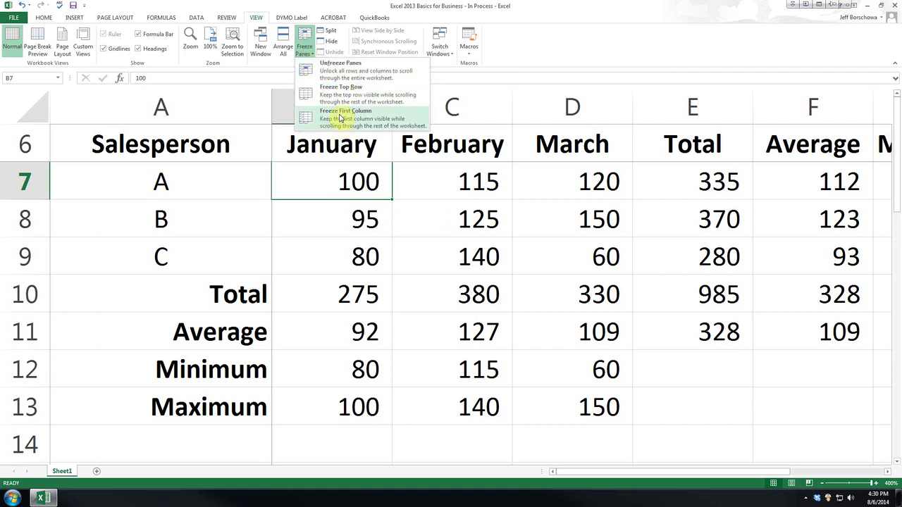
left_click(339, 71)
scroll(423, 219, "down", 5)
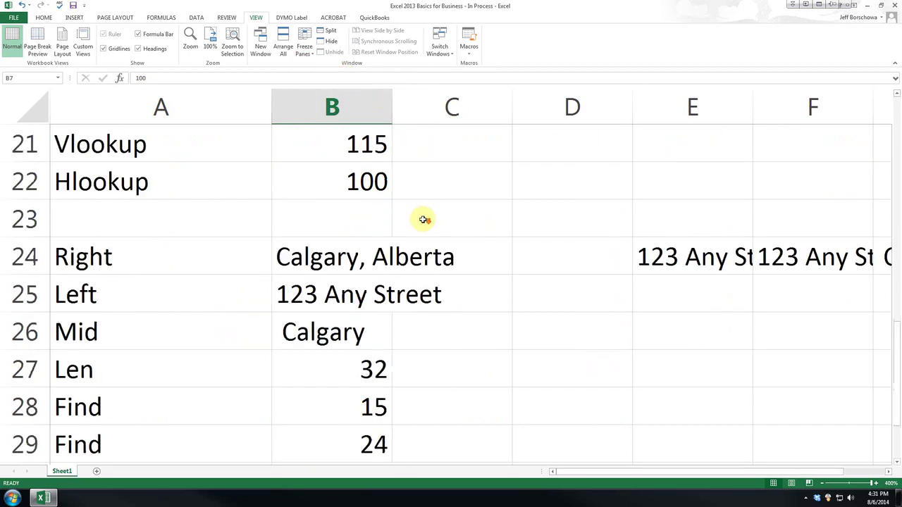
scroll(423, 219, "up", 4)
scroll(423, 219, "down", 6)
- Split the worksheet at 130% zoom into four panes, with the dividers crossing just below row 13 and to the right of column K
scroll(423, 220, "down", 6)
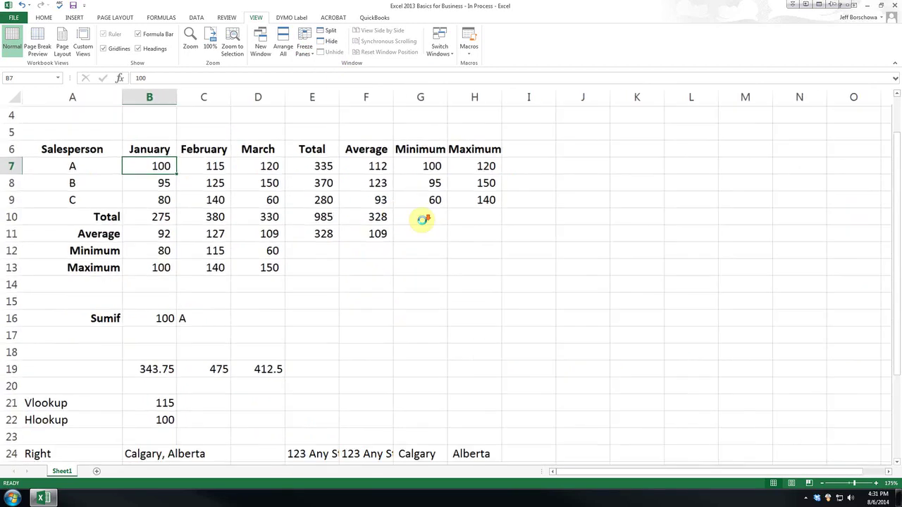
left_click(329, 32)
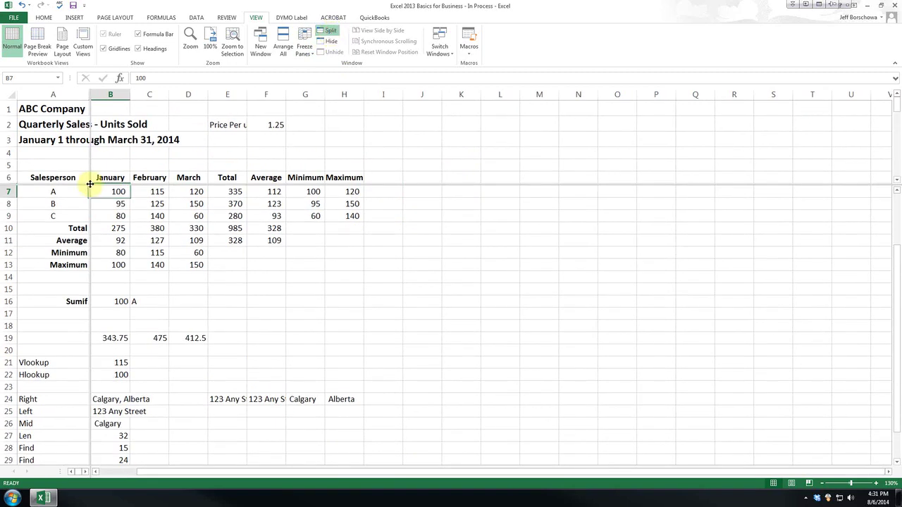
left_click_drag(91, 184, 93, 184)
left_click_drag(90, 184, 478, 268)
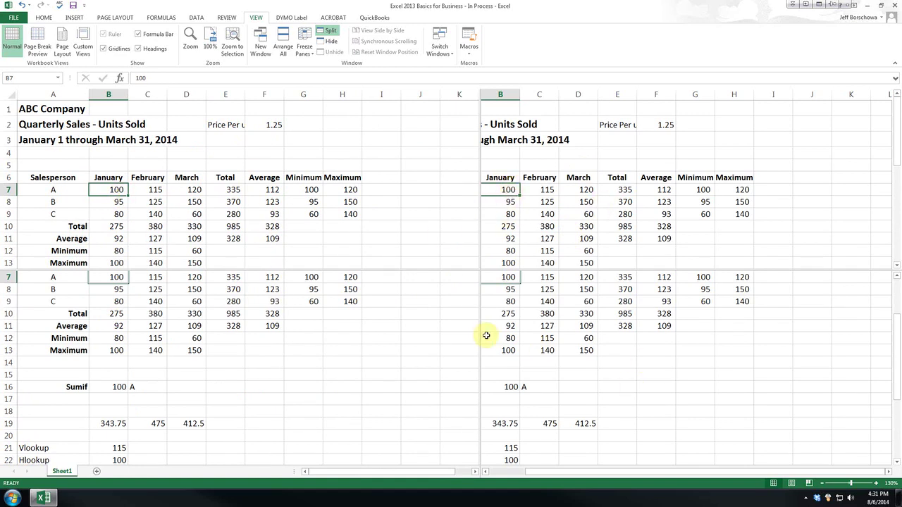
- Scroll the upper panes down and back to row 1, and scroll the lower panes to the rows around 25 to compare them independently
left_click(543, 237)
scroll(543, 235, "down", 10)
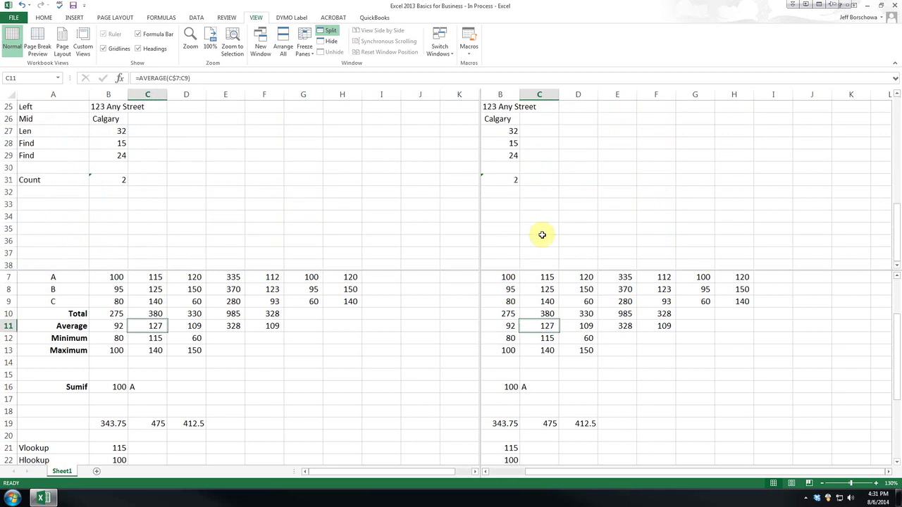
scroll(543, 235, "up", 10)
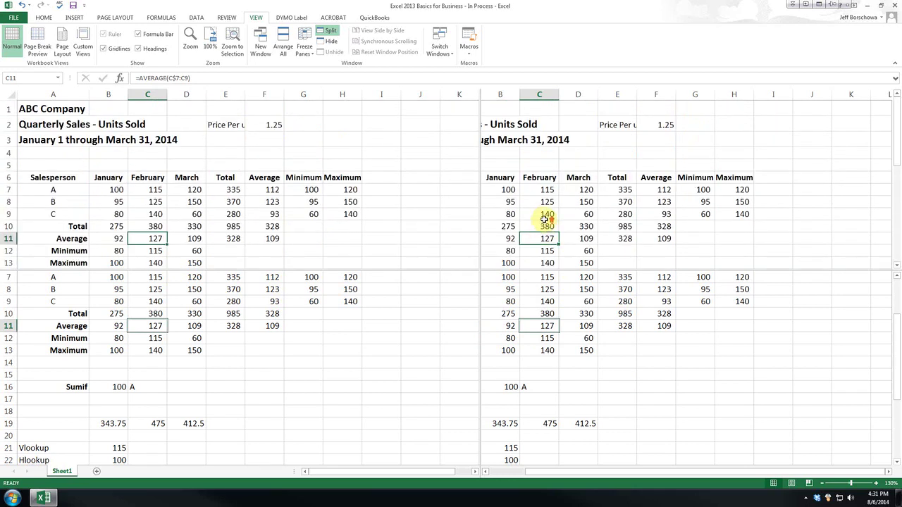
left_click(564, 328)
scroll(563, 327, "down", 7)
scroll(564, 328, "up", 9)
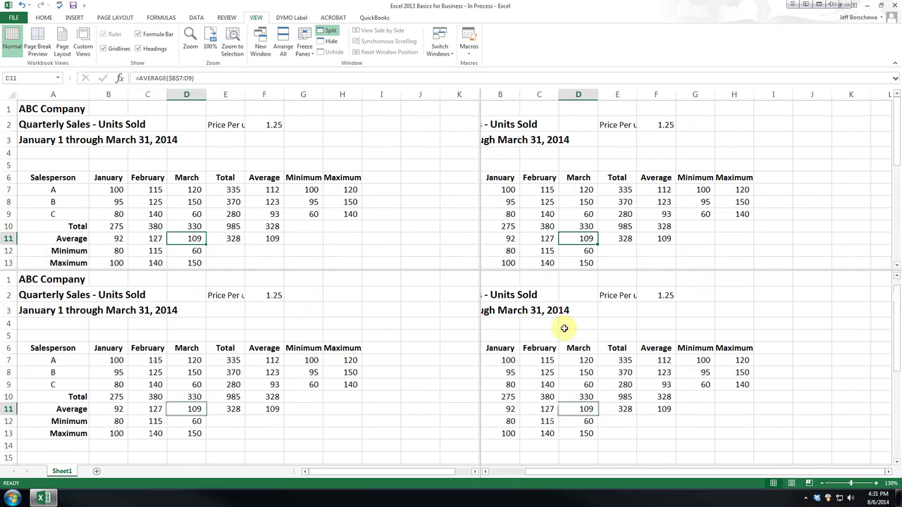
scroll(566, 328, "down", 8)
scroll(565, 329, "up", 4)
scroll(566, 329, "down", 4)
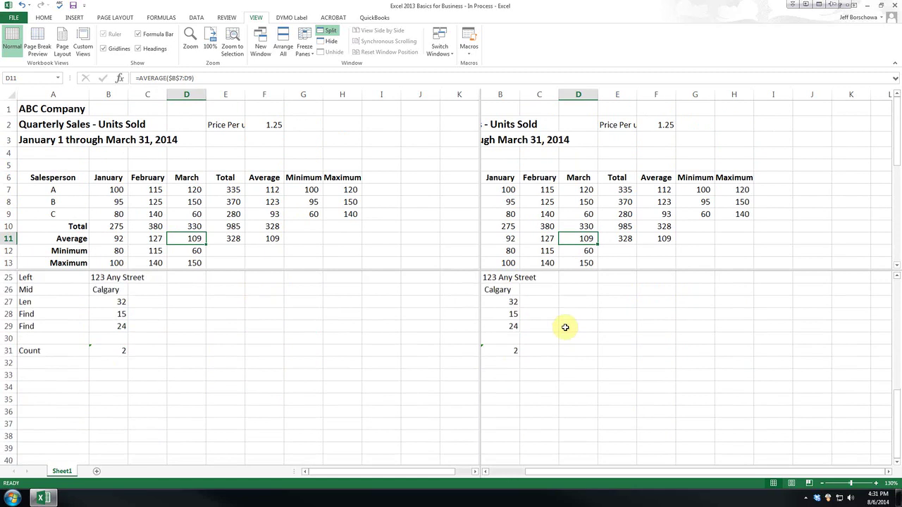
scroll(565, 329, "down", 1)
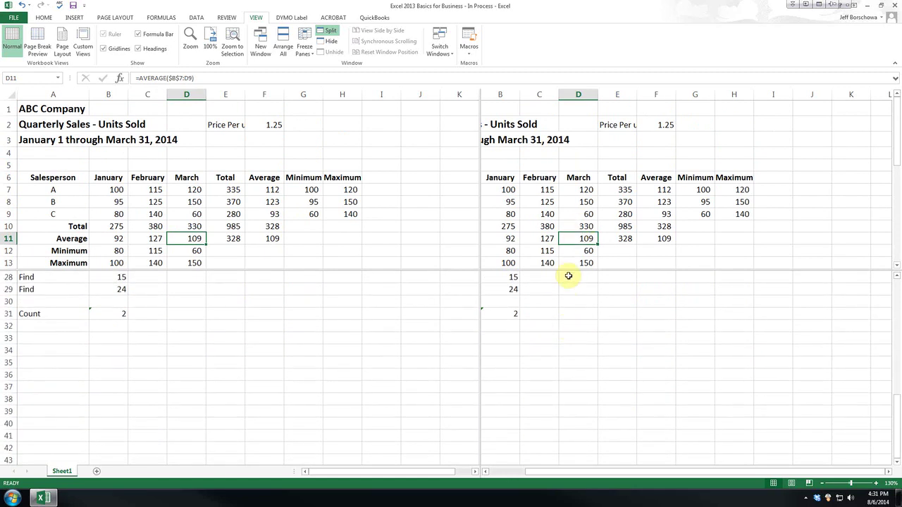
scroll(573, 286, "up", 1)
- Examine the upper panes from salesperson C's February value, moving along row 9 to the Average column
left_click(539, 214)
scroll(543, 208, "down", 5)
scroll(541, 220, "up", 5)
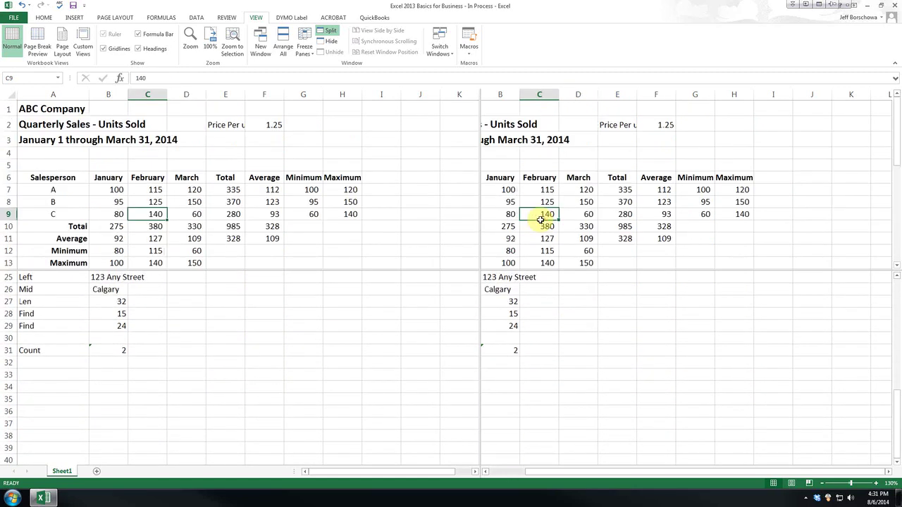
left_click(585, 215)
key("Right")
key("Right")
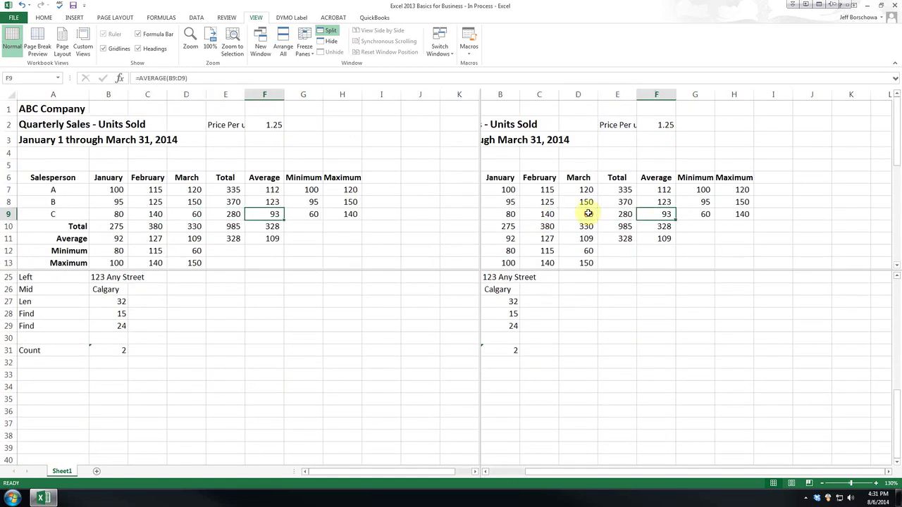
- Examine how the right-hand panes follow the active cell along row 9 from the Average column out to column AN and back to column A
key("Right")
key("Right")
key("Right")
key("Right")
key("Right")
key("Right")
key("Right")
key("Right")
key("Right")
key("Right")
key("Right")
key("Right")
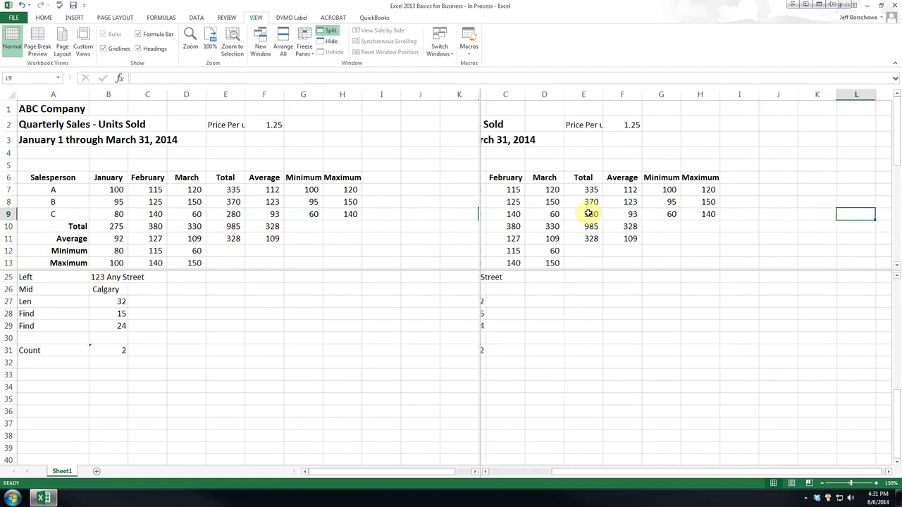
key("Right")
key("Right")
key("Right")
key("Right")
key("Right")
key("Right")
key("Right")
key("Right")
key("Right")
key("Right")
key("Right")
key("Right")
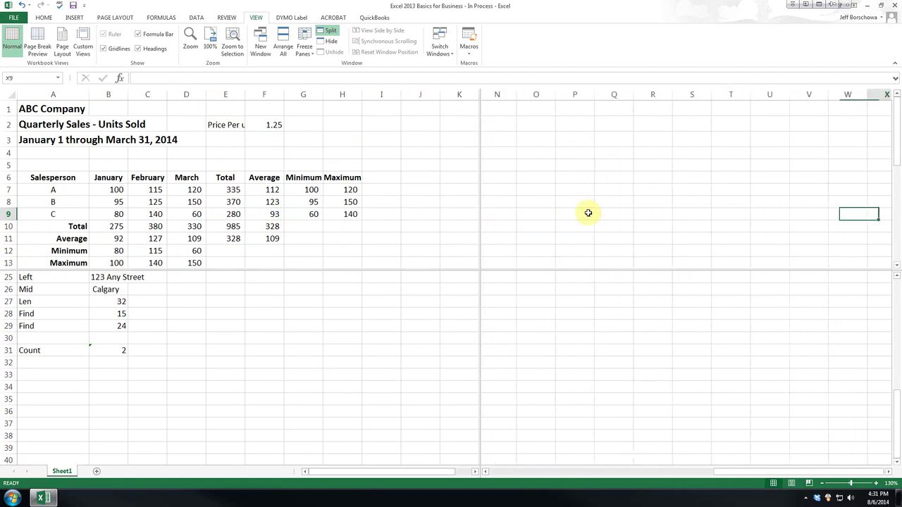
key("Right")
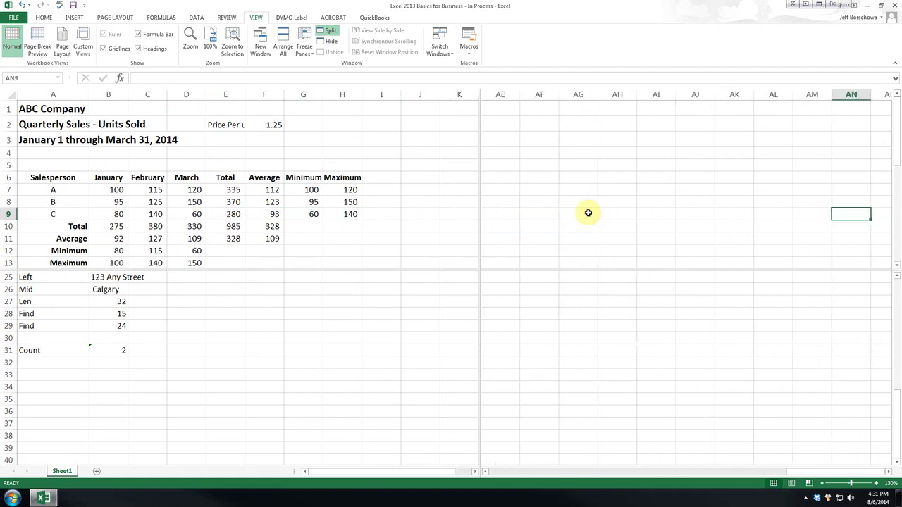
key("Home")
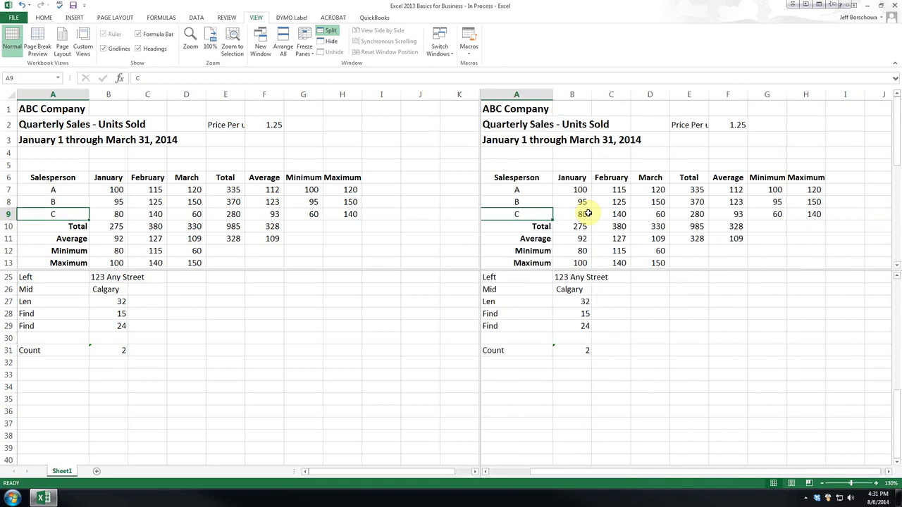
- Examine pane behaviour from cell J9 in the upper-left pane, moving a few columns rightward and back along row 9 to column A
left_click(419, 213)
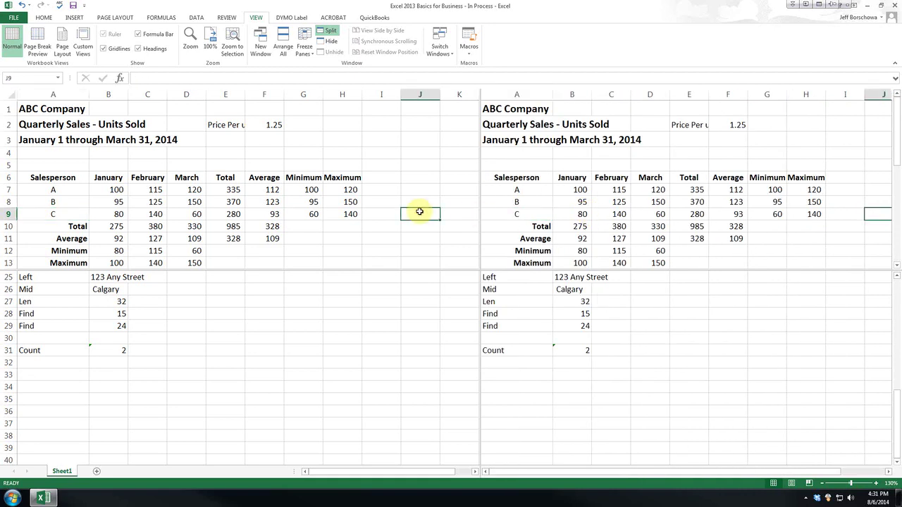
key("Right")
key("Right")
key("Right")
key("Right")
key("Left")
key("Left")
key("Left")
key("Left")
key("Left")
key("Left")
key("Left")
key("Left")
key("Left")
key("Left")
key("Left")
key("Left")
key("Left")
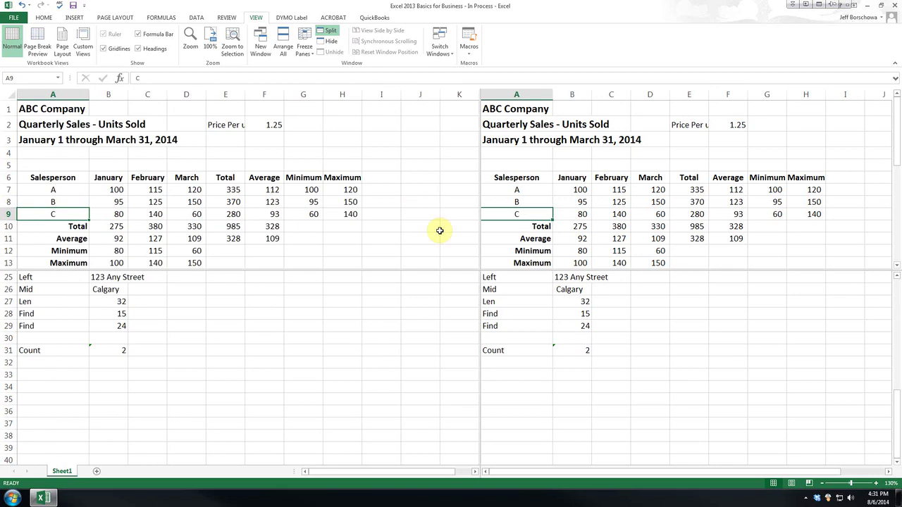
- Move the crossing of the pane dividers to just below row 10 and right of column H, and remove the split
left_click_drag(480, 269, 352, 231)
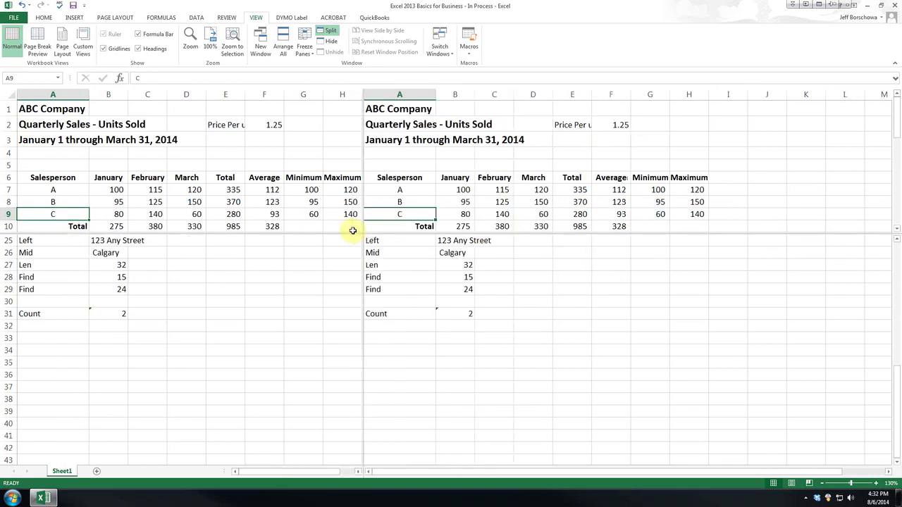
double_click(364, 234)
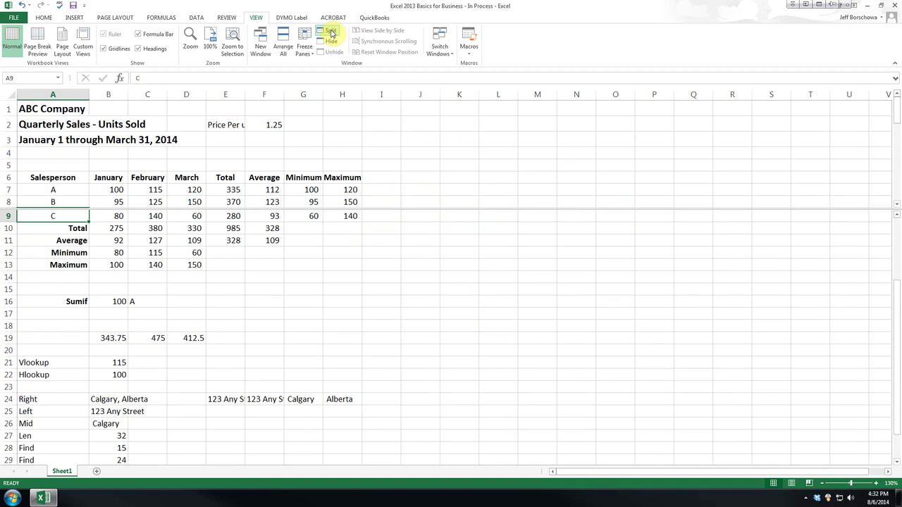
left_click(382, 250)
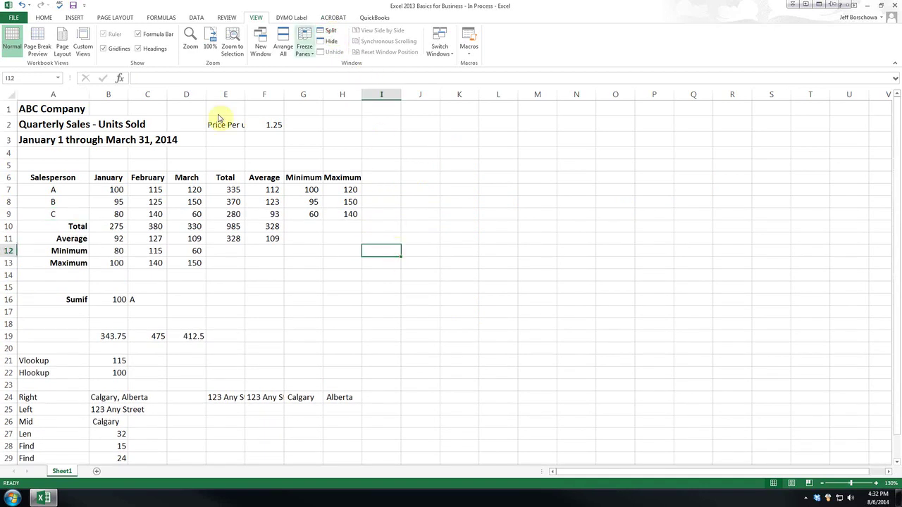
- Split the worksheet horizontally above row 8, lower the divider to just below row 15, and remove the split
left_click(49, 204)
left_click(329, 34)
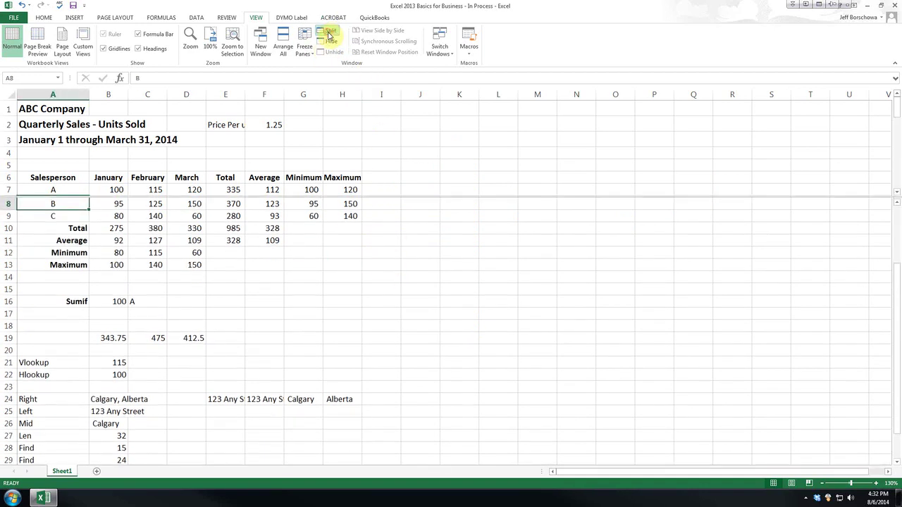
left_click_drag(394, 196, 392, 292)
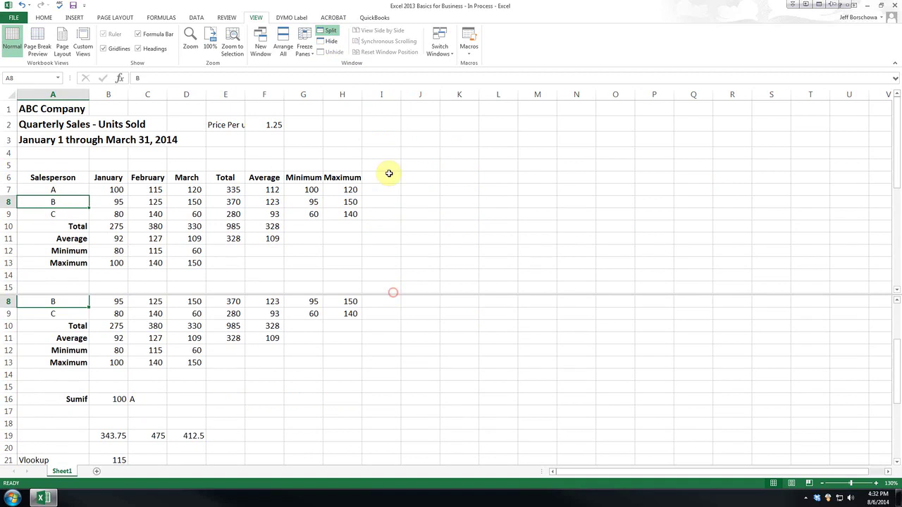
left_click(329, 32)
- Split the worksheet into four panes at cell J9 and remove the split
left_click(430, 213)
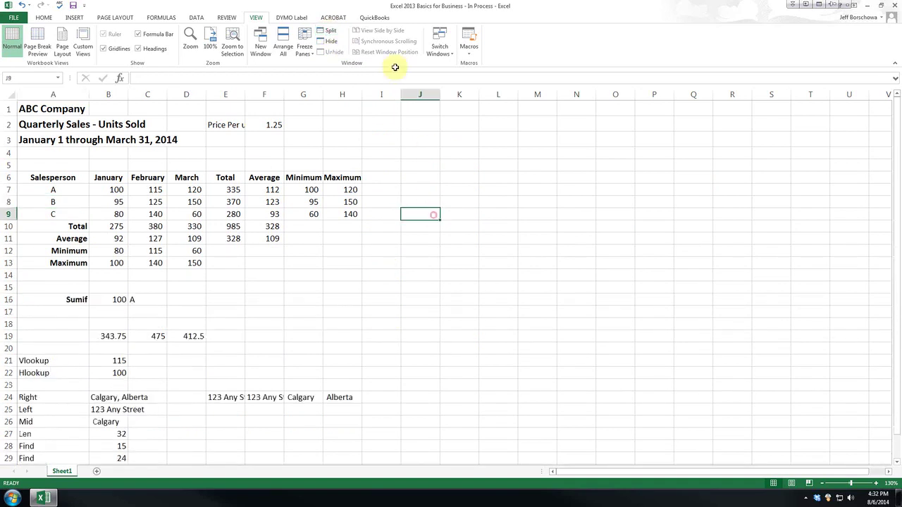
left_click(331, 34)
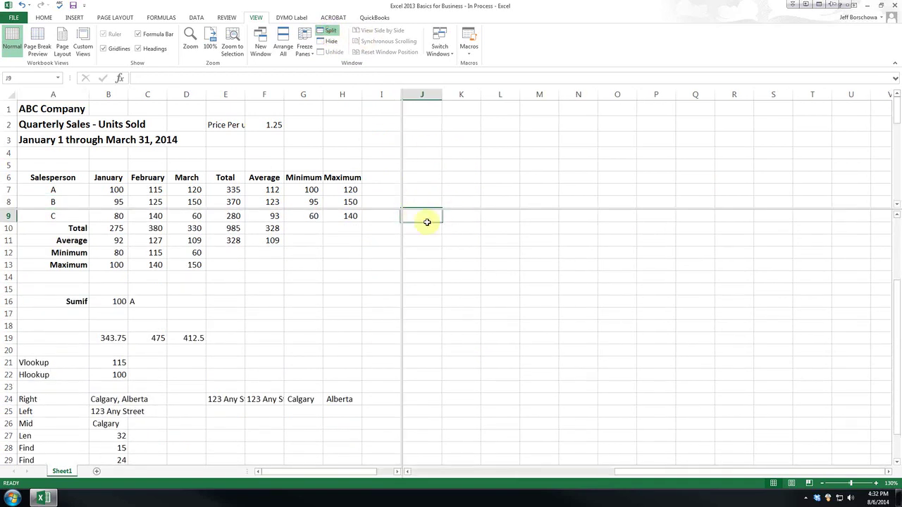
left_click(337, 34)
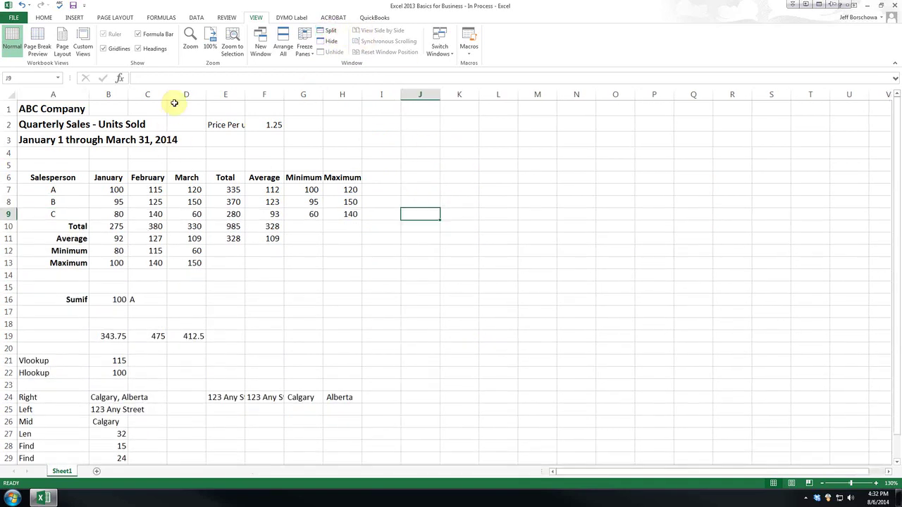
- Split the worksheet vertically at cell D1, between columns C and D, and remove the split
left_click(185, 107)
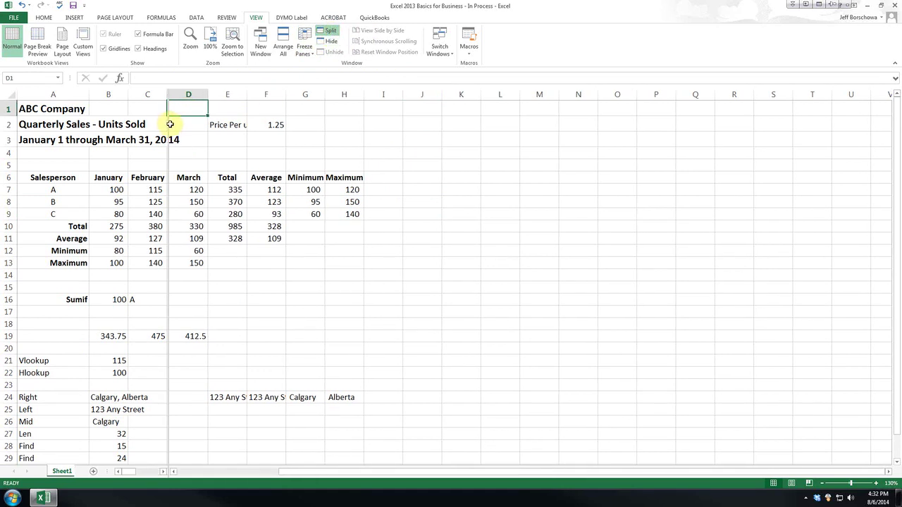
left_click(328, 31)
left_click(487, 272)
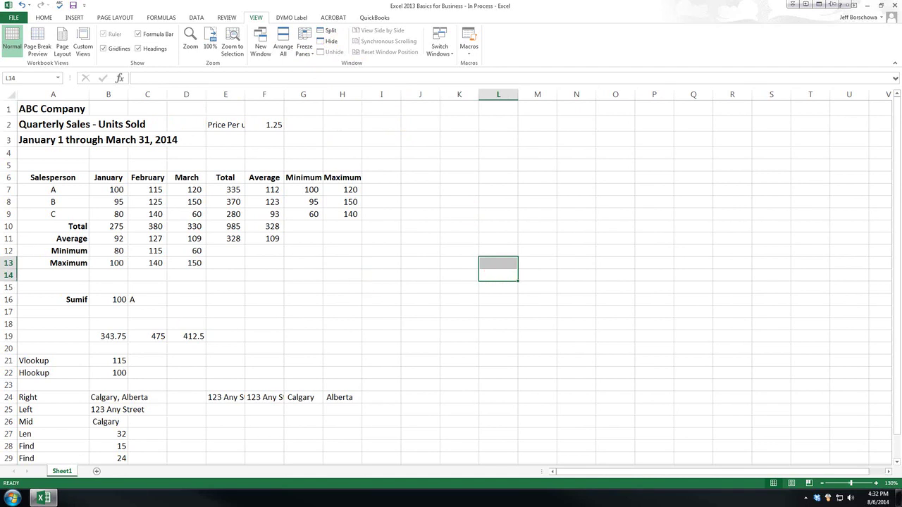